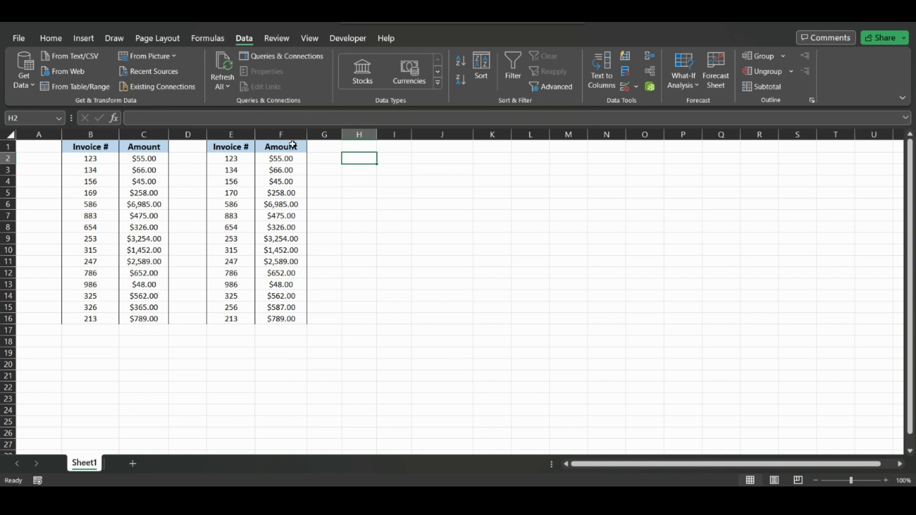
Highlight both invoice tables and their Invoice # columns for comparison
left_click(87, 134)
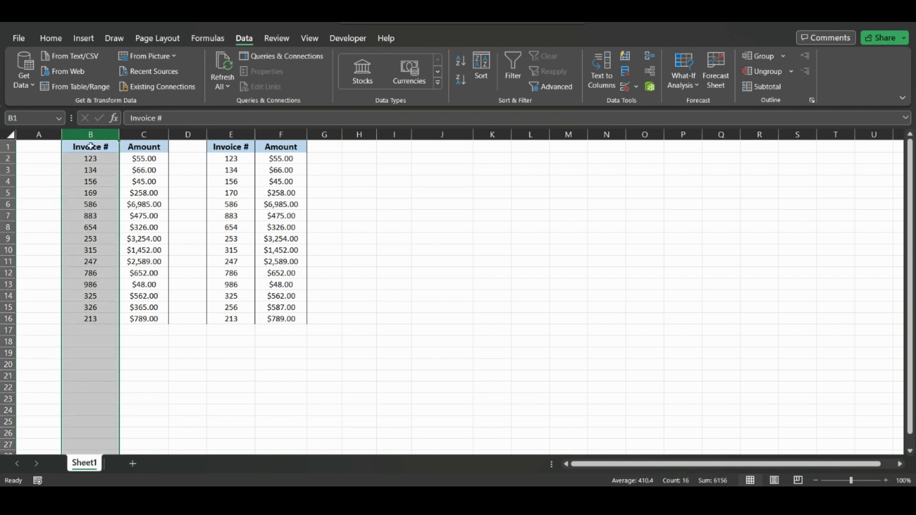
left_click(223, 134)
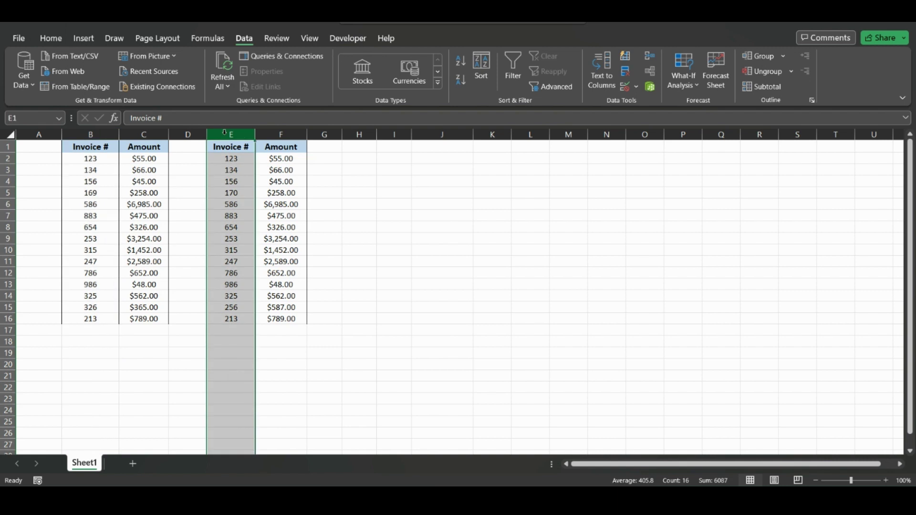
left_click_drag(102, 134, 149, 135)
left_click_drag(234, 136, 292, 135)
Enter =MATCH(B2,E2:E16,0) in H2 for an exact invoice lookup
left_click(351, 157)
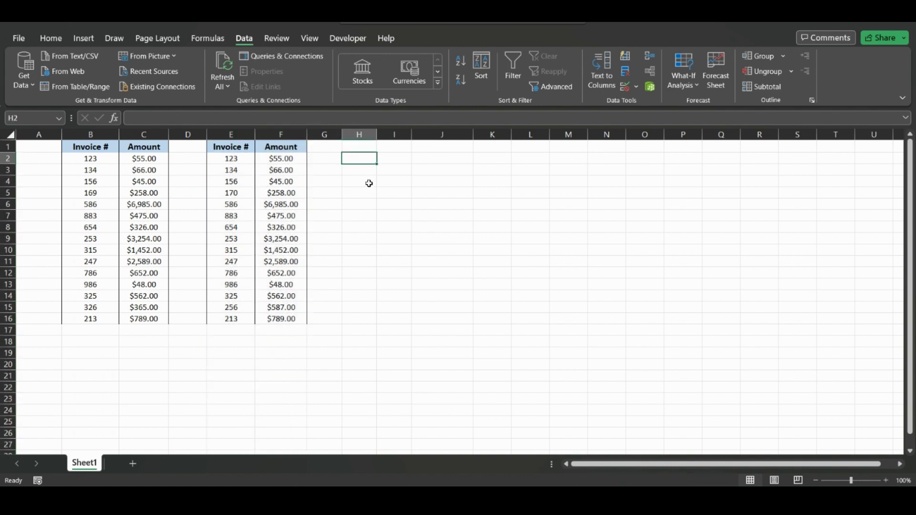
type("=ma")
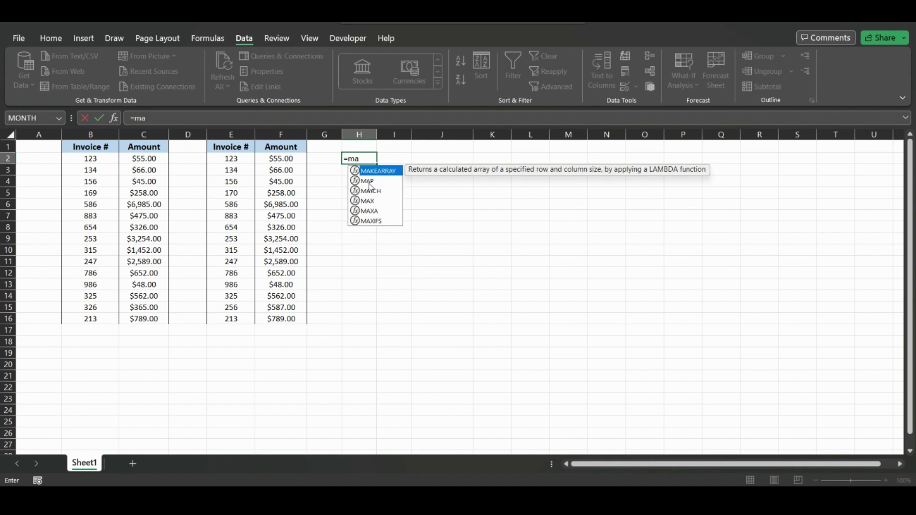
type("t")
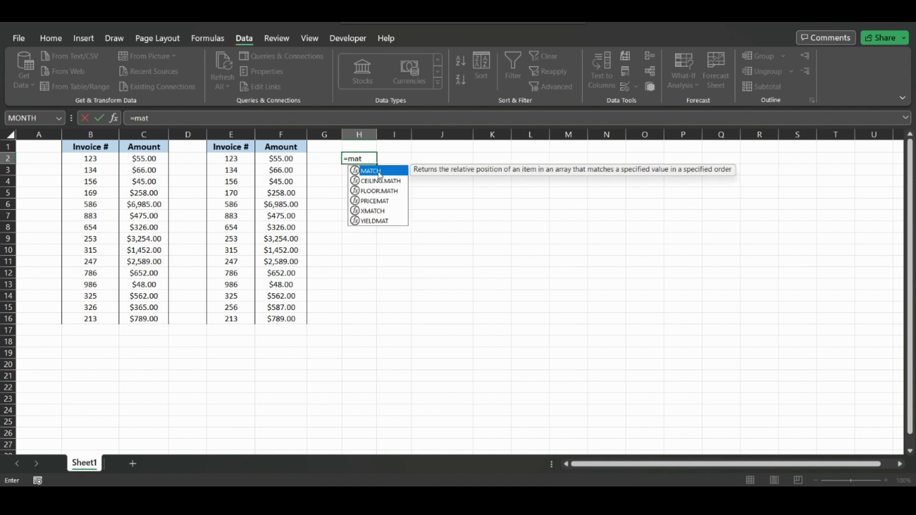
double_click(380, 172)
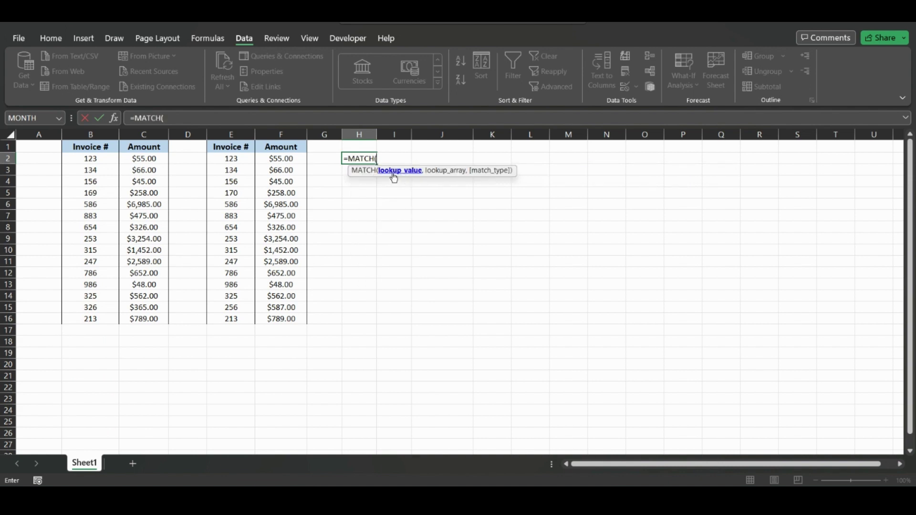
left_click(84, 158)
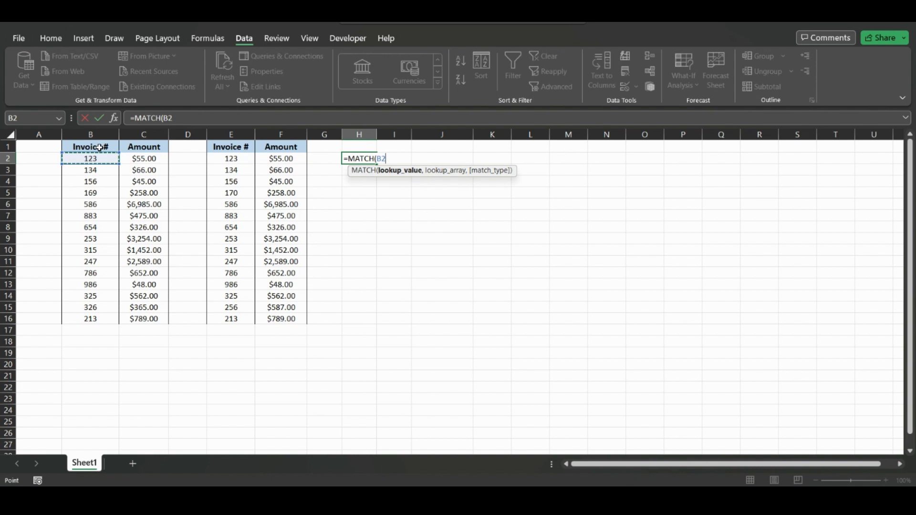
type(",")
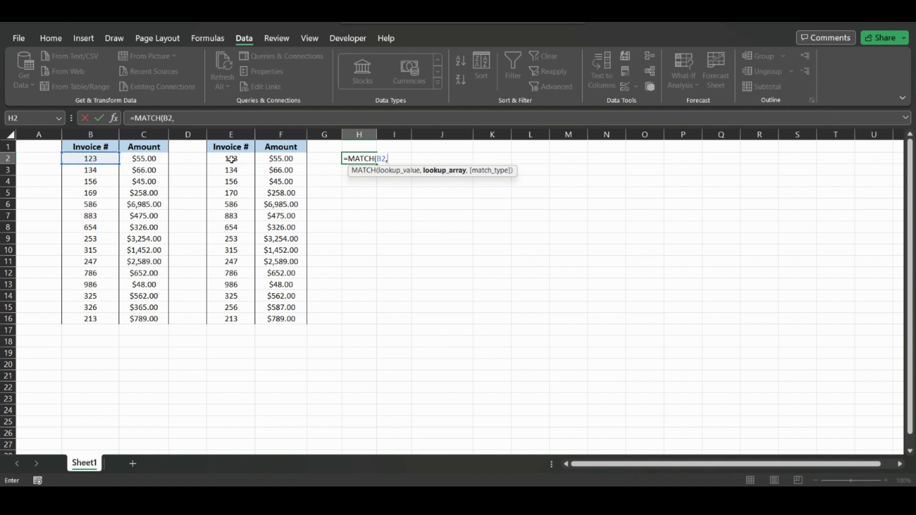
left_click_drag(231, 159, 235, 324)
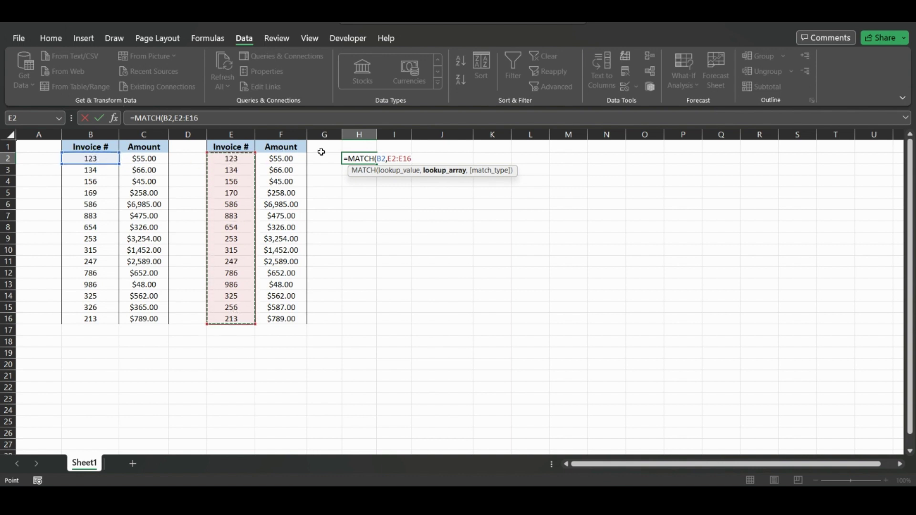
type(",")
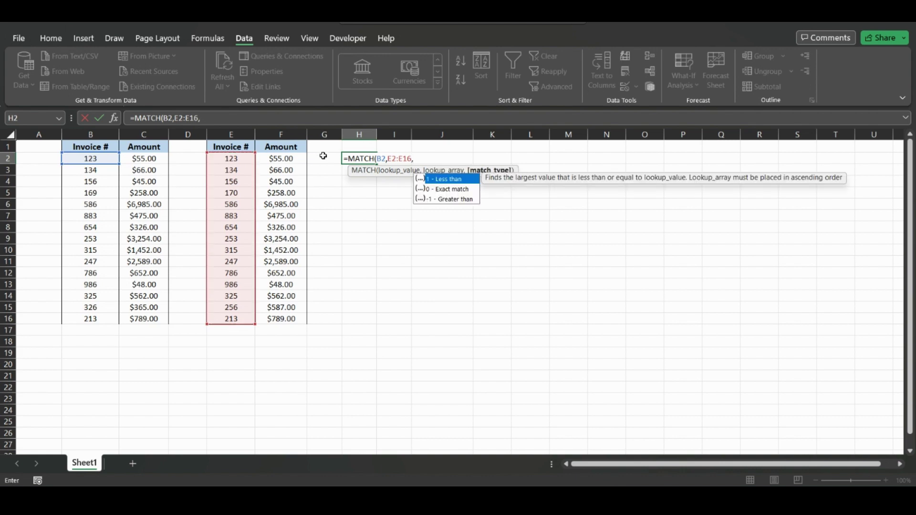
double_click(457, 190)
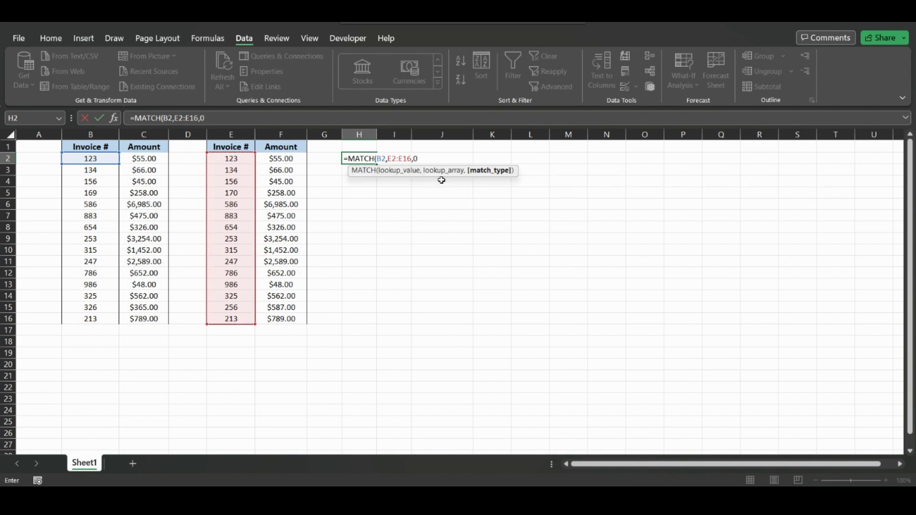
key("Return")
Check H2's result of 1 against invoice 123 in both tables
left_click(357, 158)
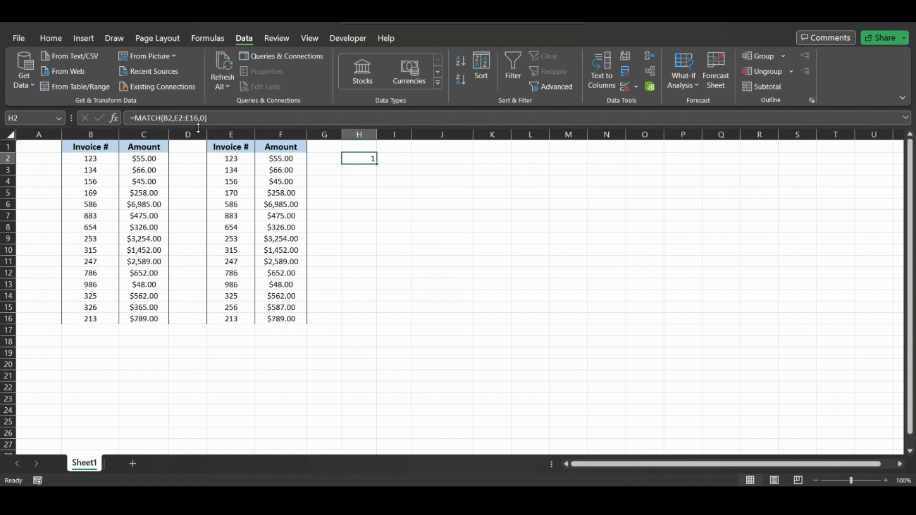
left_click(103, 159)
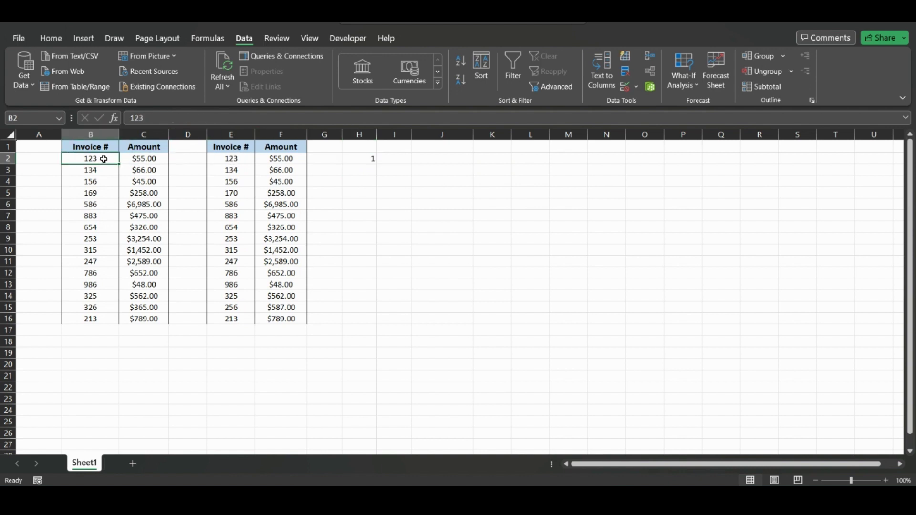
left_click(229, 157)
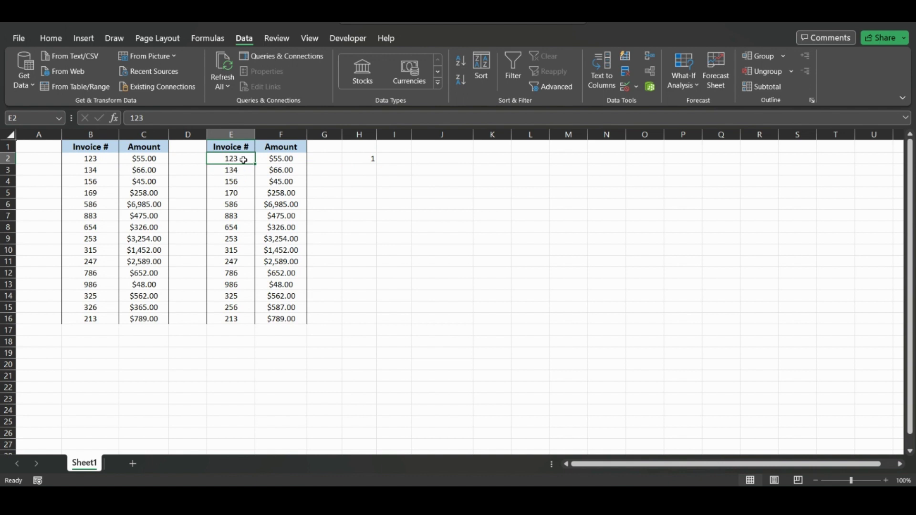
left_click(352, 157)
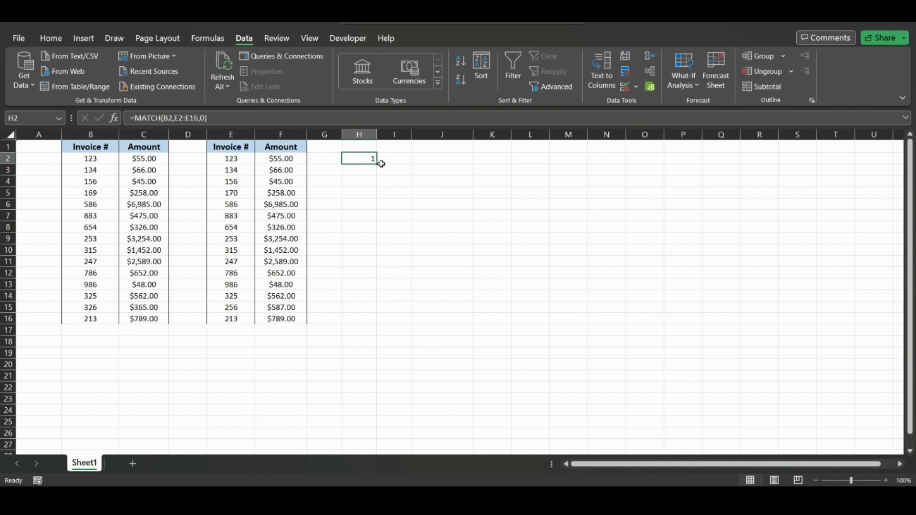
left_click_drag(375, 163, 375, 189)
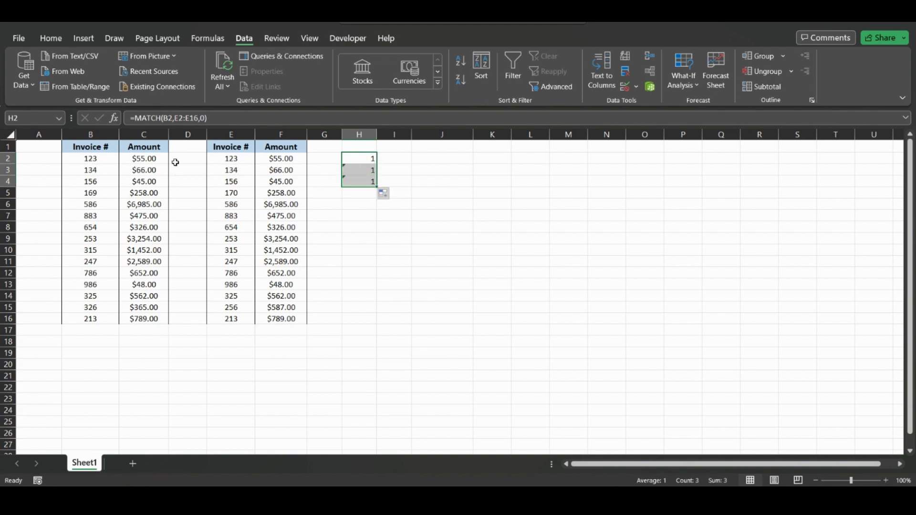
left_click_drag(359, 173, 357, 182)
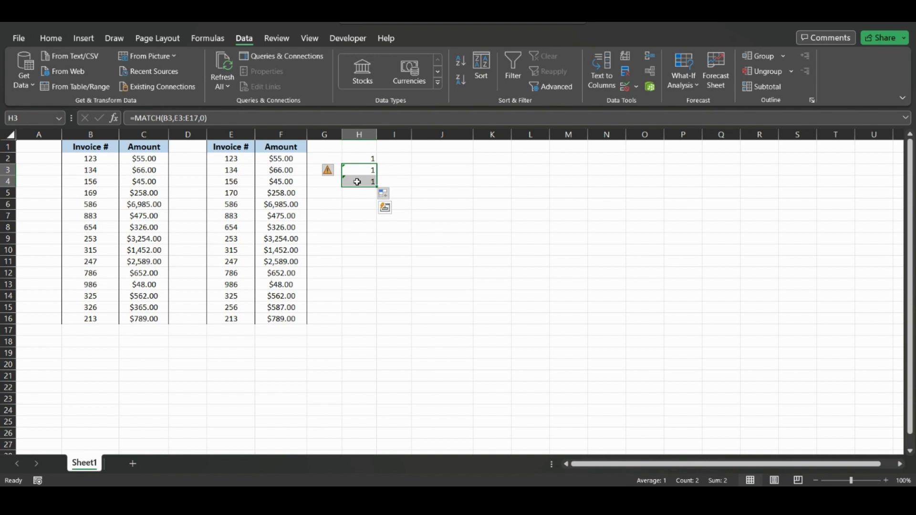
key("Delete")
Change H2's MATCH lookup range from E2:E16 to $E$2:$E$16 in the formula bar
left_click(359, 158)
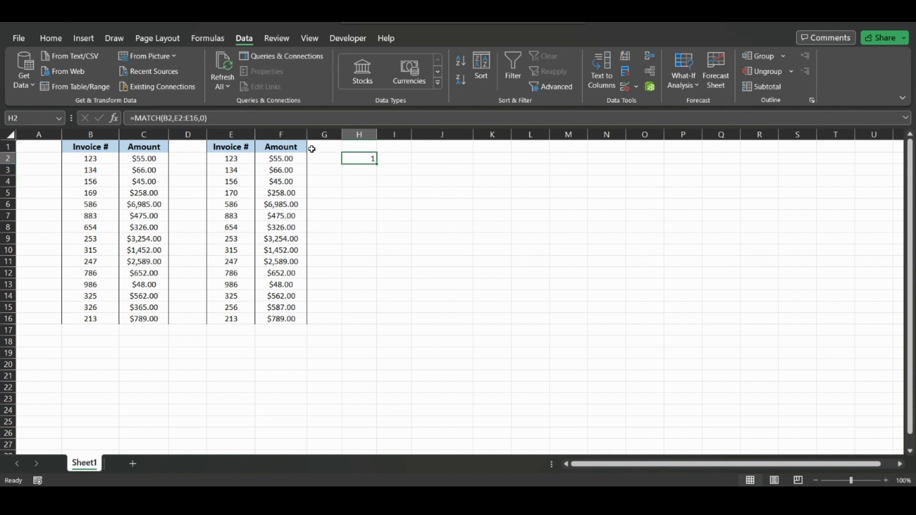
left_click(182, 121)
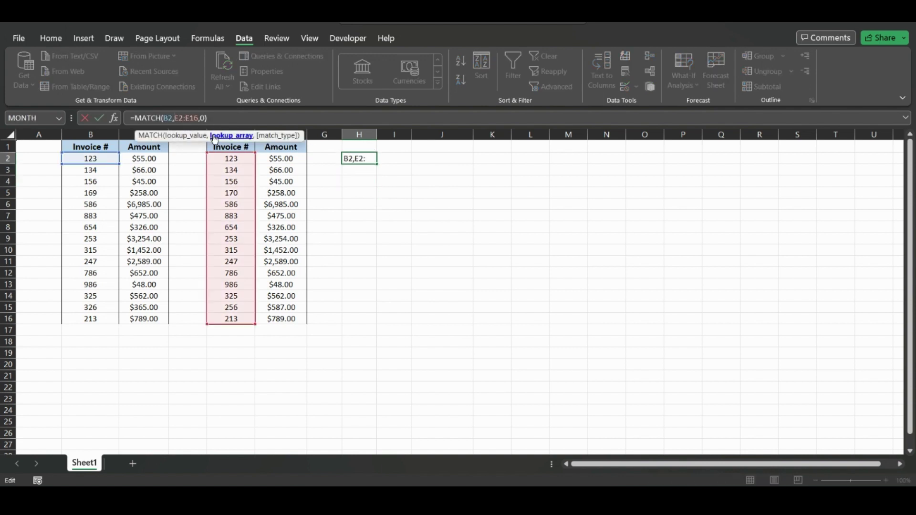
type("$")
left_click(184, 123)
type("$")
left_click(204, 122)
type("$E$")
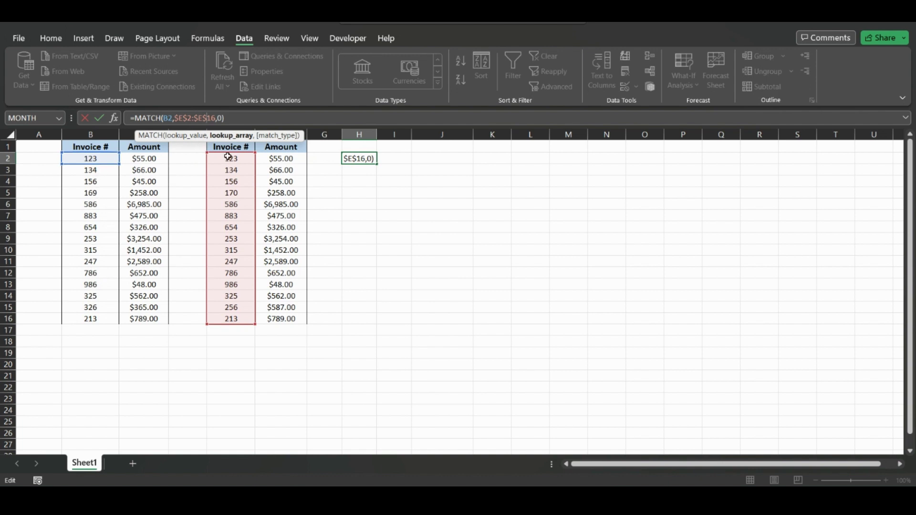
key("Return")
left_click(369, 159)
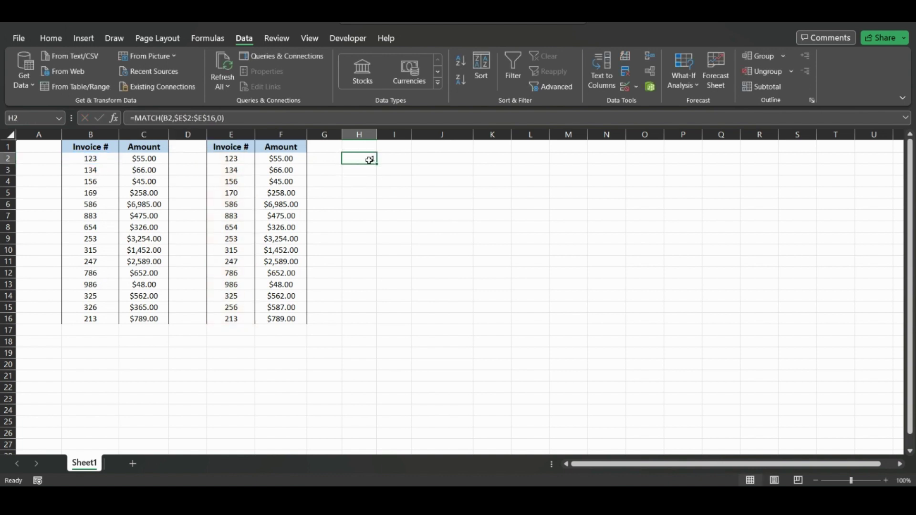
left_click_drag(377, 163, 374, 323)
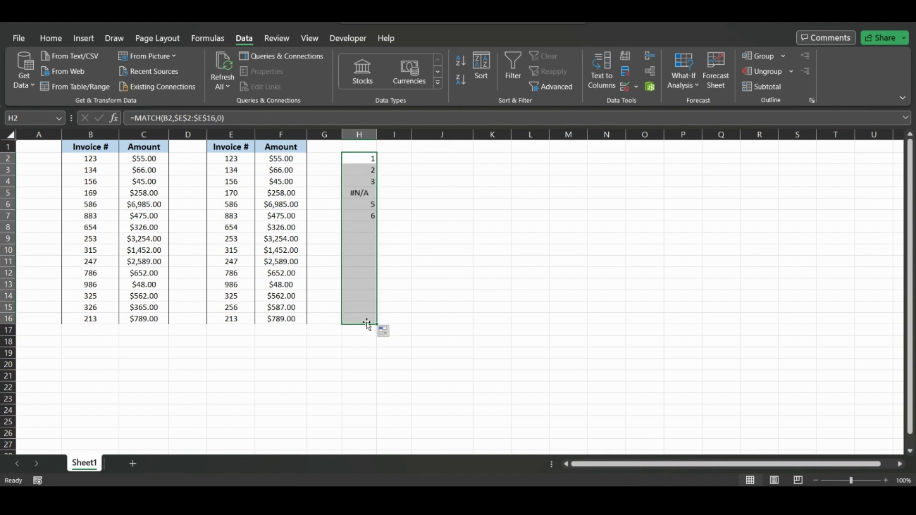
left_click(366, 158)
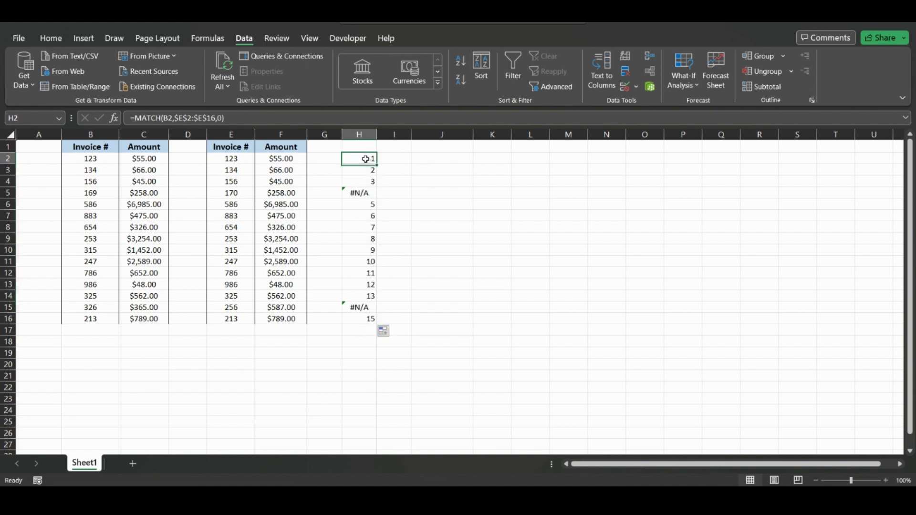
left_click_drag(359, 193, 106, 192)
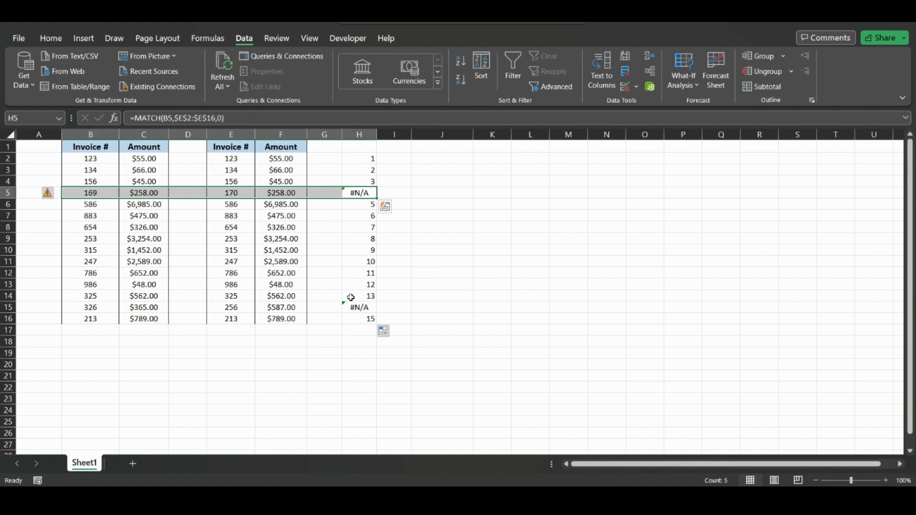
left_click_drag(353, 307, 99, 310)
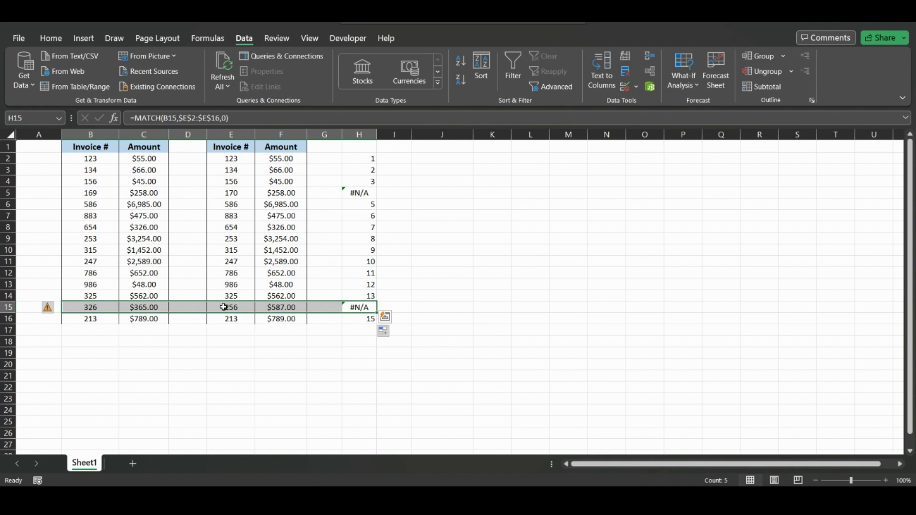
left_click(359, 159)
Enter the header 'Match' in cell H1
left_click(360, 147)
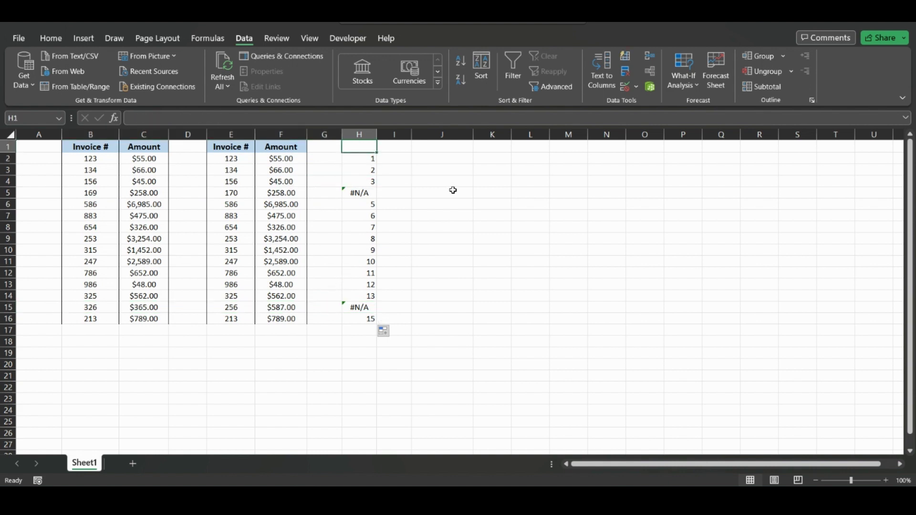
type("Match")
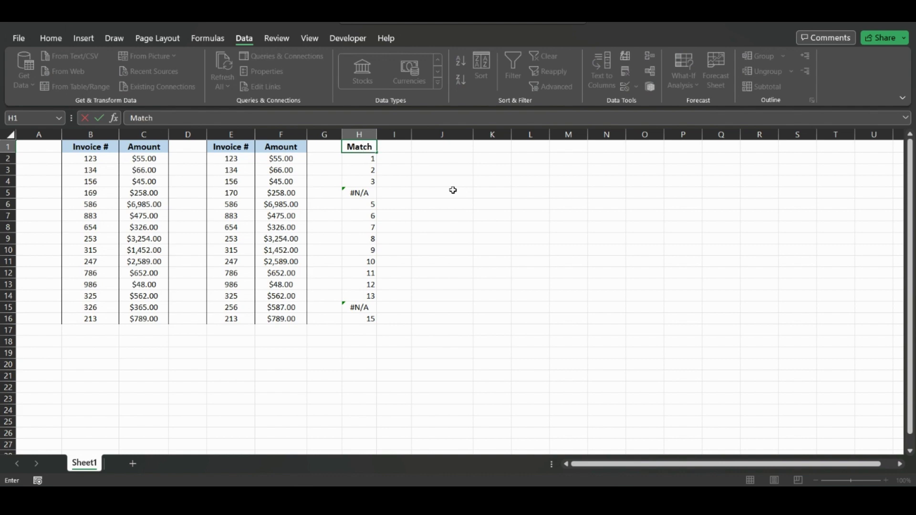
key("Return")
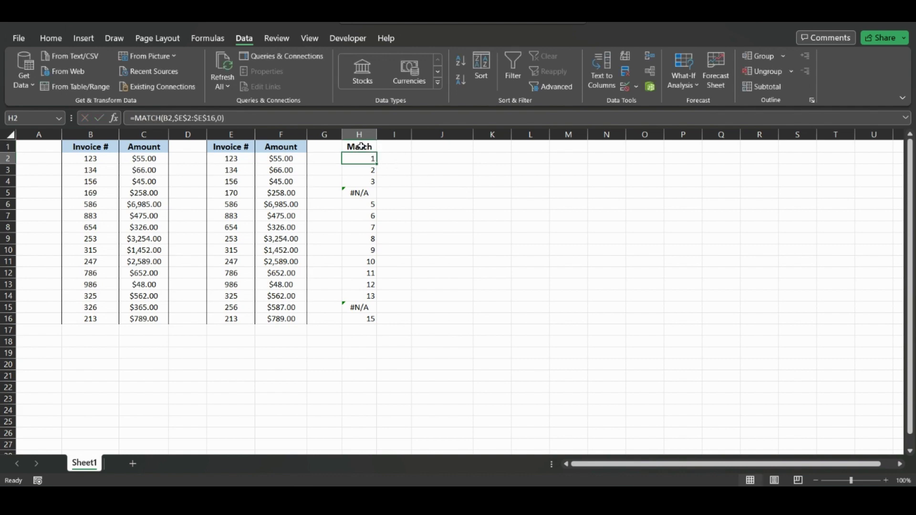
left_click(360, 148)
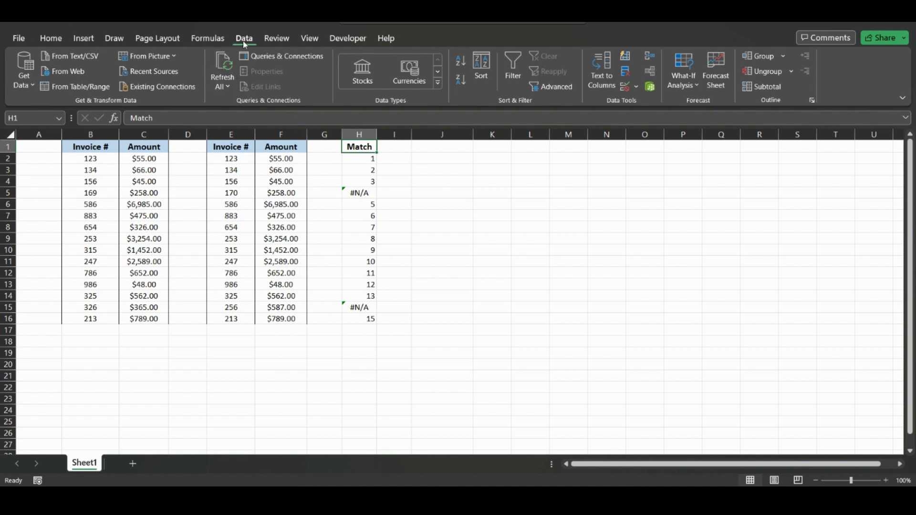
Turn on Data filtering for the Match column
left_click(57, 41)
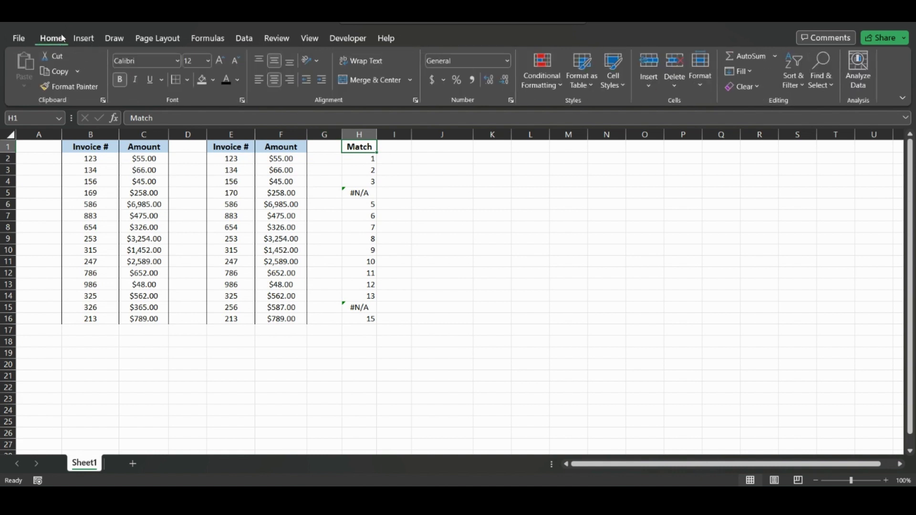
left_click(242, 39)
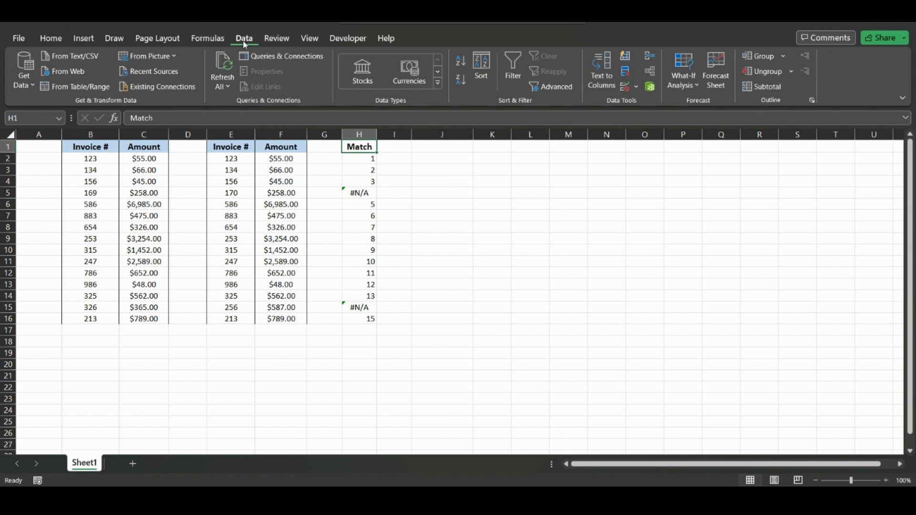
left_click(523, 76)
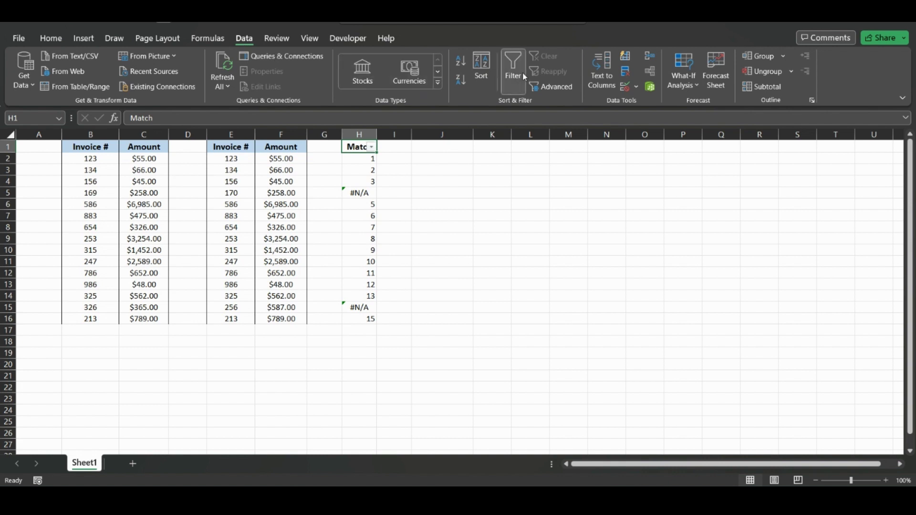
Filter the Match column to show only #N/A rows, then clear the filter
left_click(372, 147)
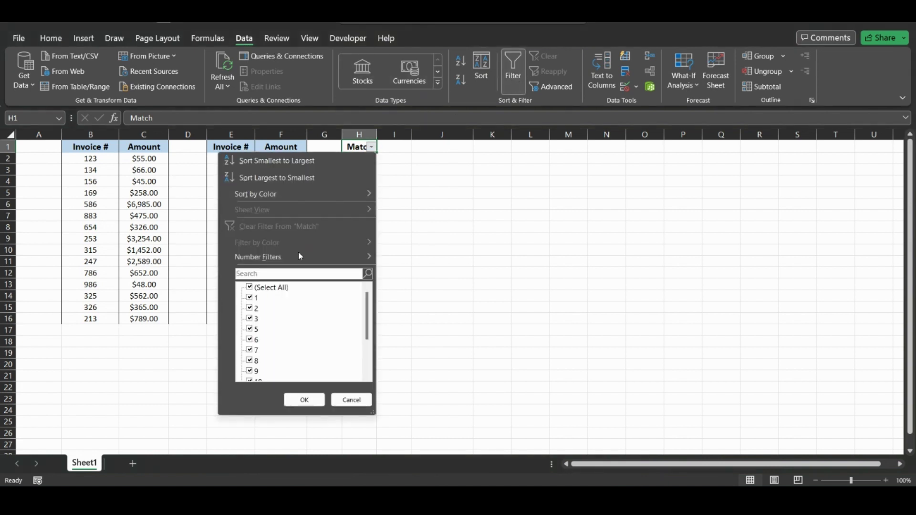
left_click(249, 288)
left_click_drag(366, 312, 367, 376)
left_click(249, 371)
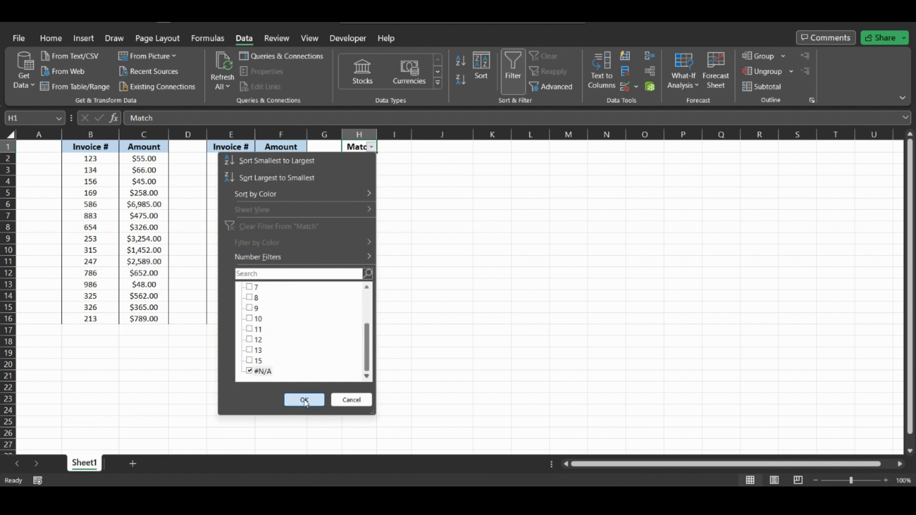
left_click(304, 400)
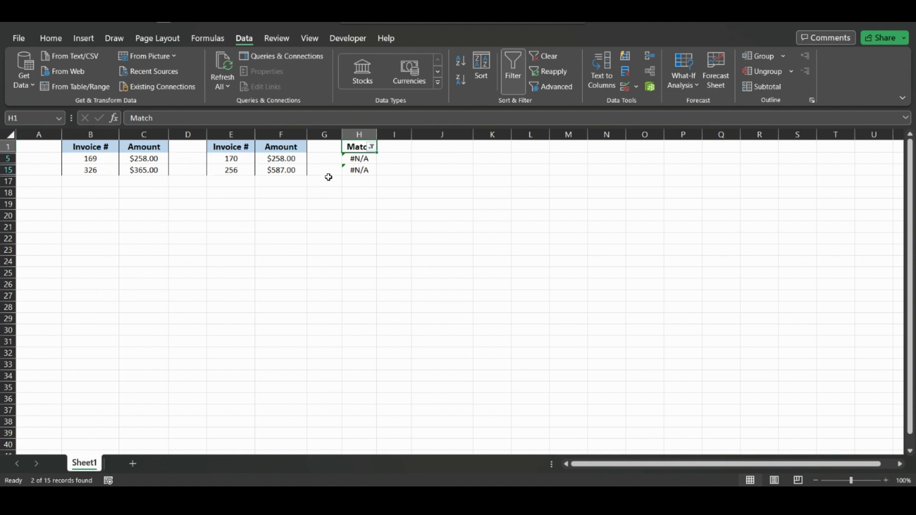
key("alt+a")
Enter =AND(B2=E2,C2=F2) in J2, returning TRUE for invoice 123 and $55.00
key("c")
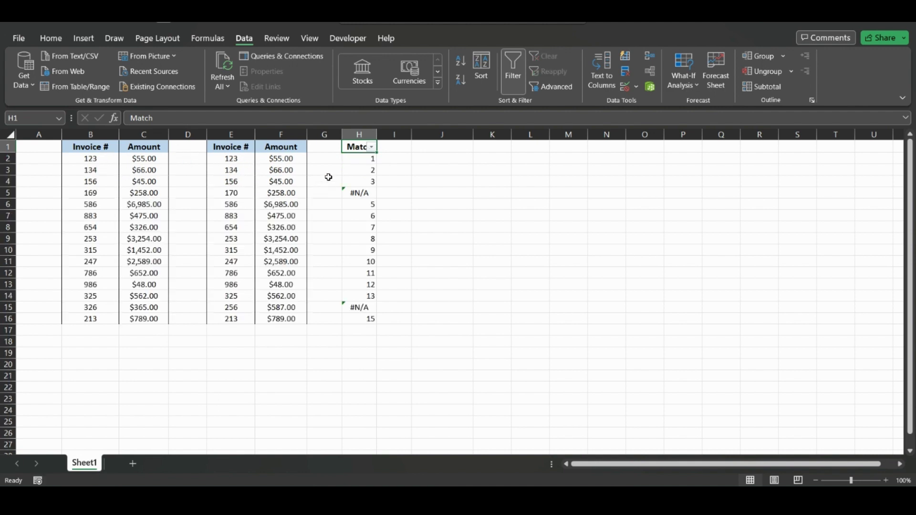
left_click(422, 157)
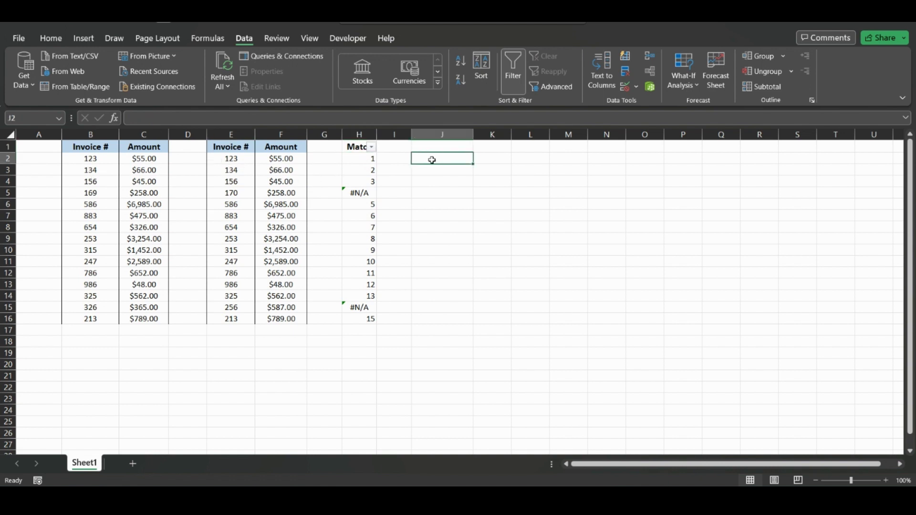
type("=and")
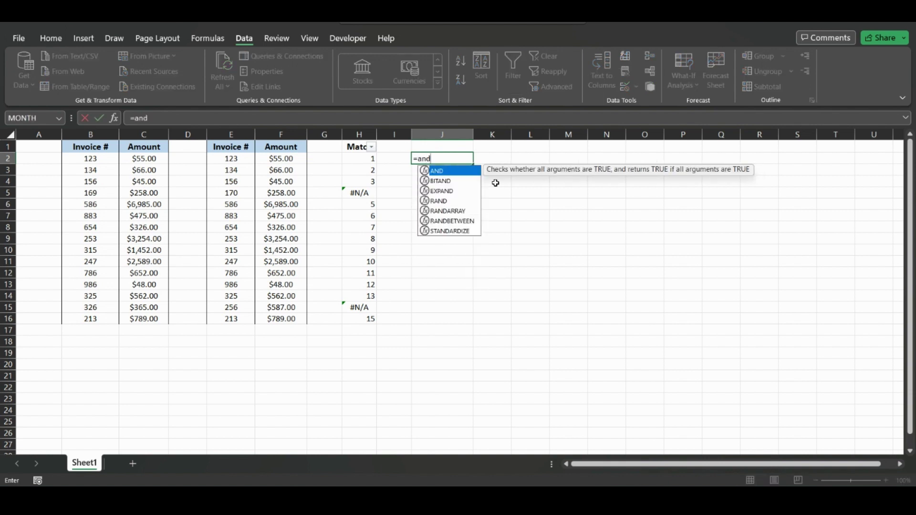
double_click(448, 171)
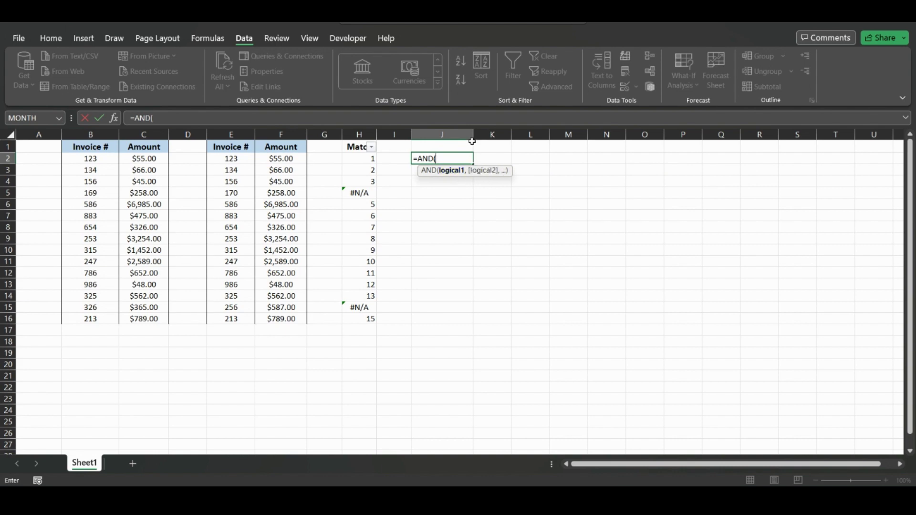
left_click(101, 158)
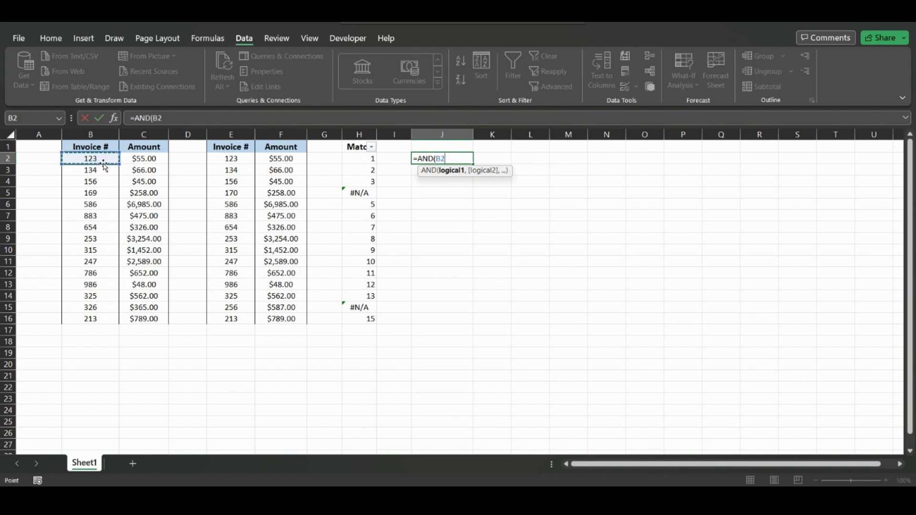
type("=")
left_click(222, 159)
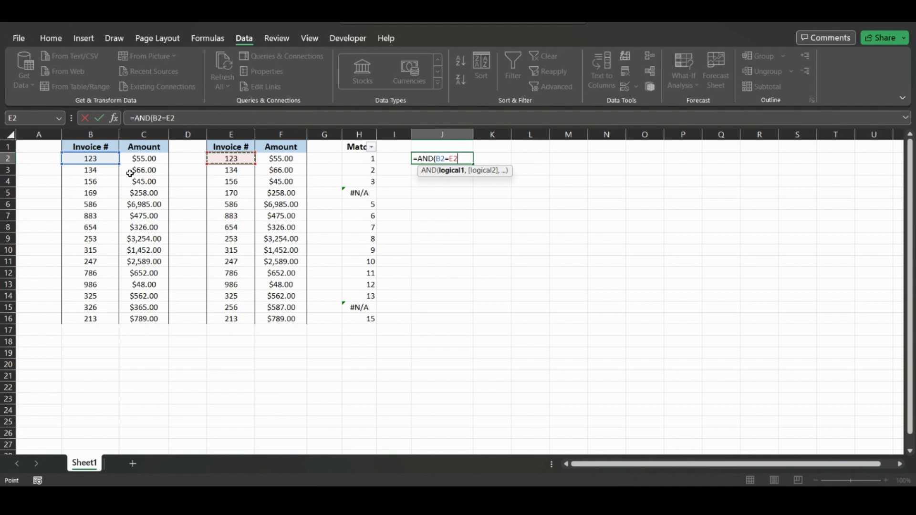
type(",")
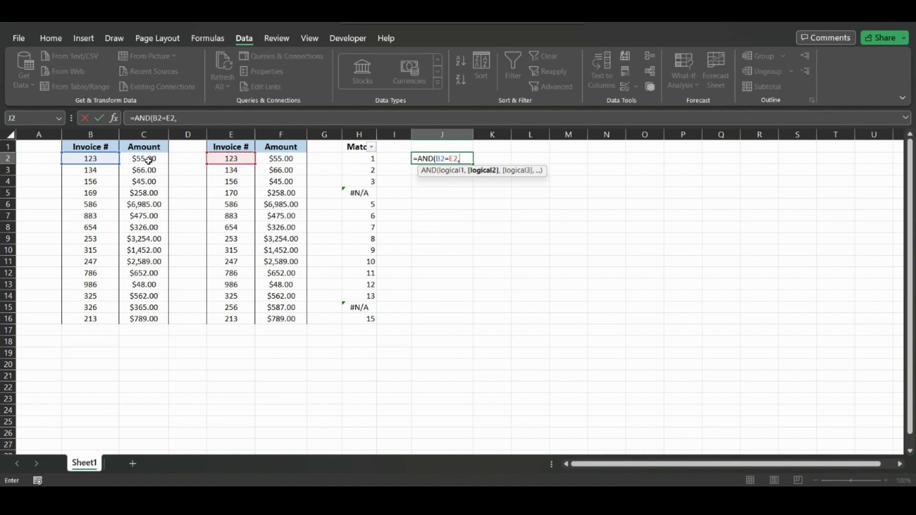
left_click(149, 160)
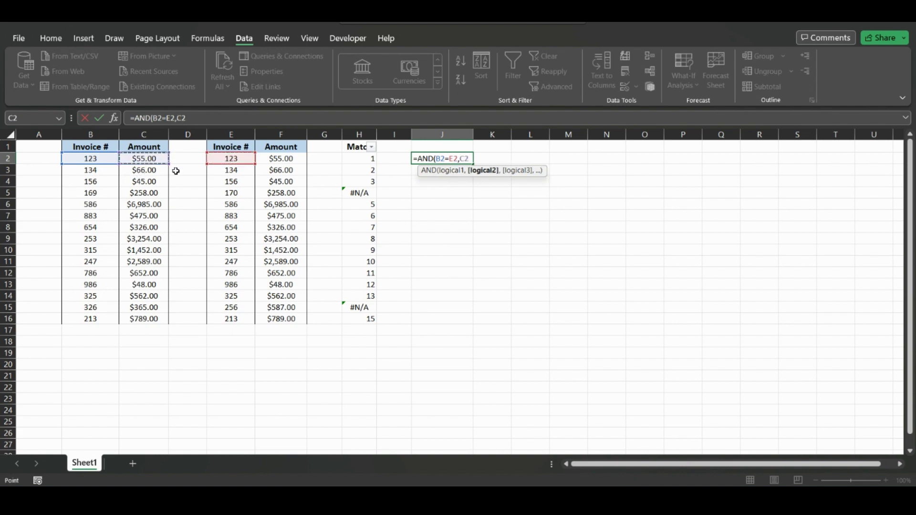
type("=")
left_click(286, 159)
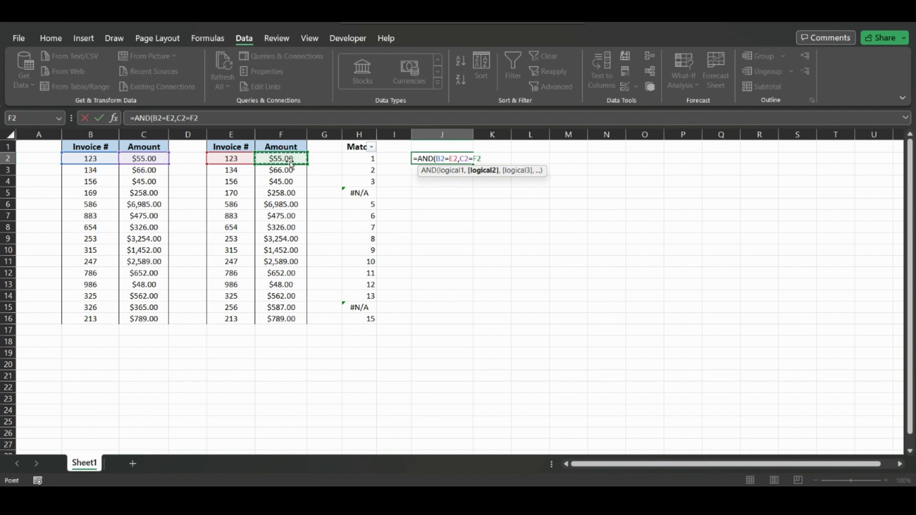
key("Return")
left_click(443, 159)
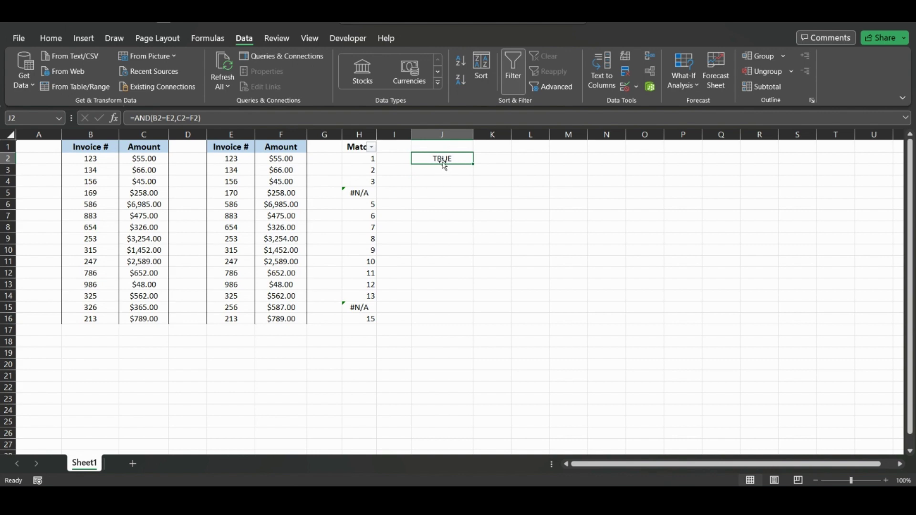
Fill the AND formula from J2 down to J16
left_click_drag(473, 164, 473, 164)
left_click_drag(472, 164, 459, 328)
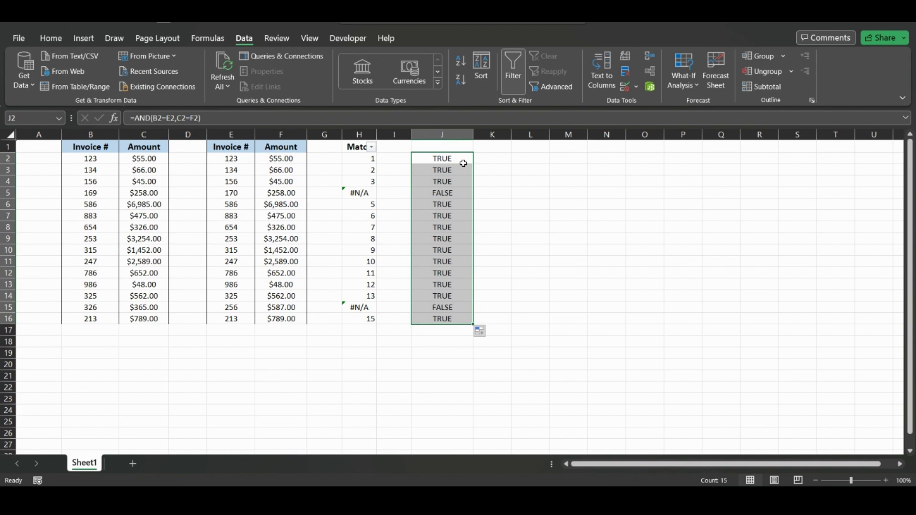
left_click(453, 147)
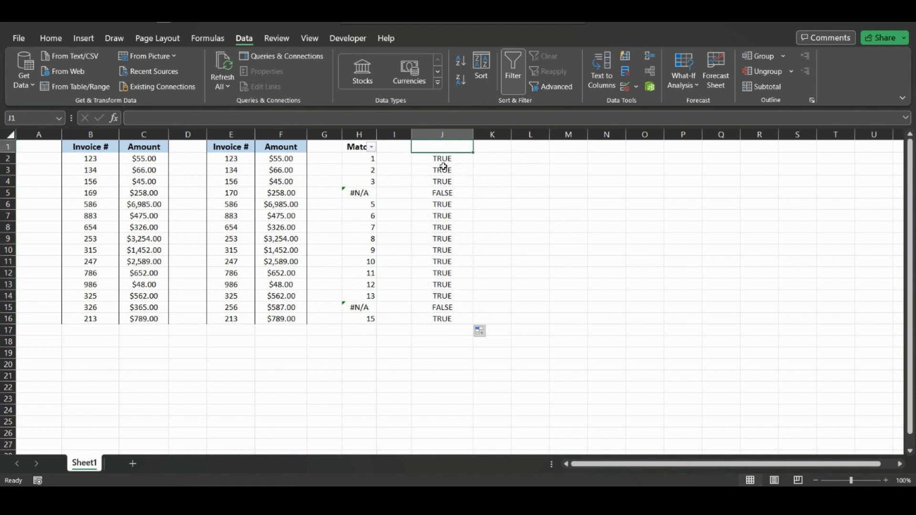
Compare invoice numbers and amounts across the FALSE rows 5 and 15
left_click(443, 183)
left_click(443, 193)
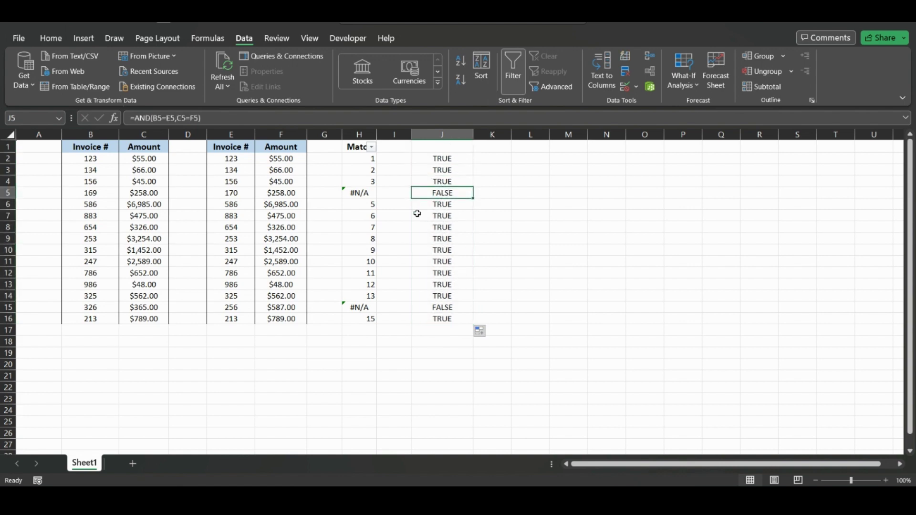
left_click_drag(97, 193, 278, 195)
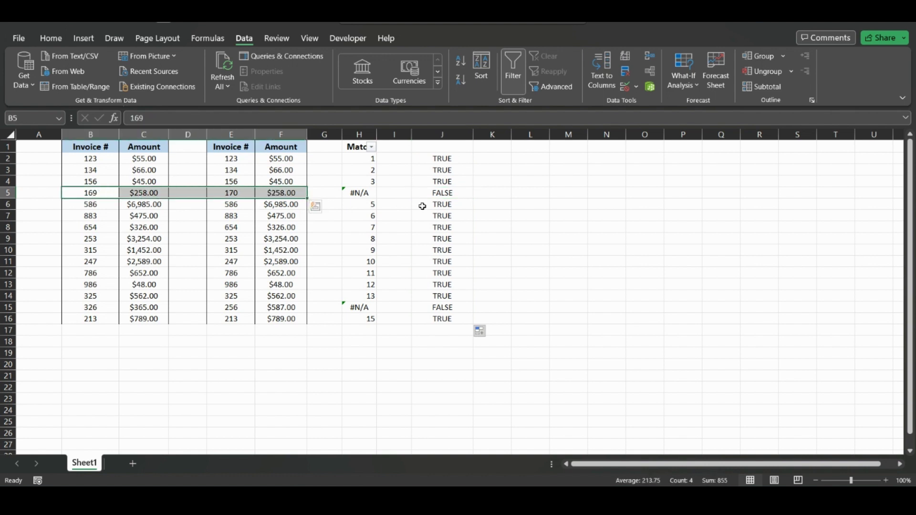
left_click_drag(443, 308, 95, 307)
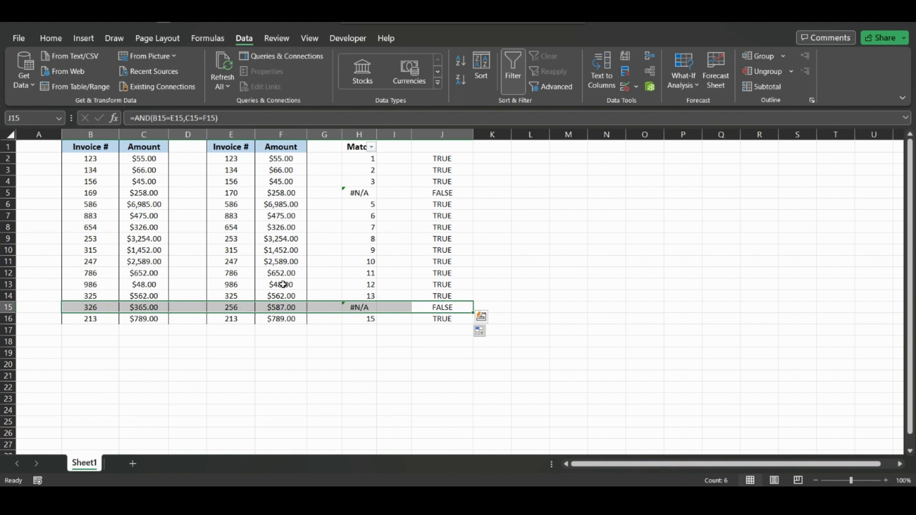
left_click(284, 284)
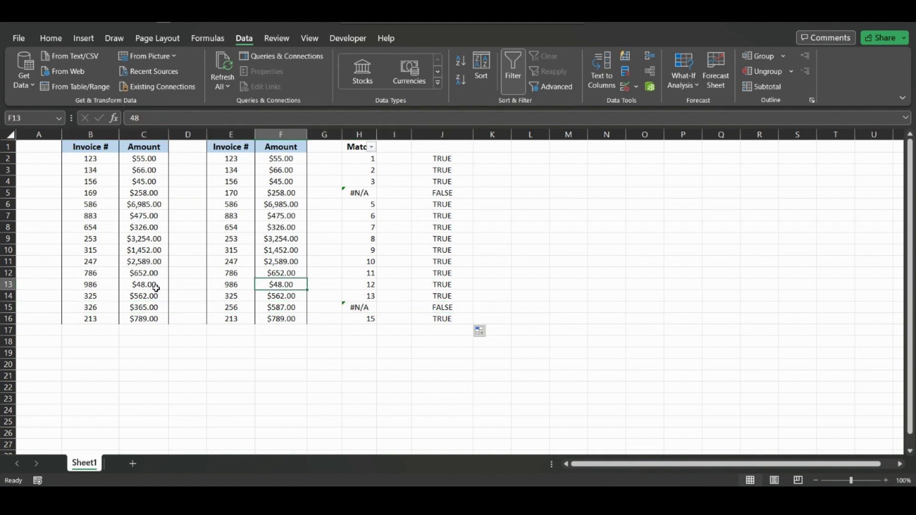
Change F13's amount to 50 so J13 flips to FALSE
type("50")
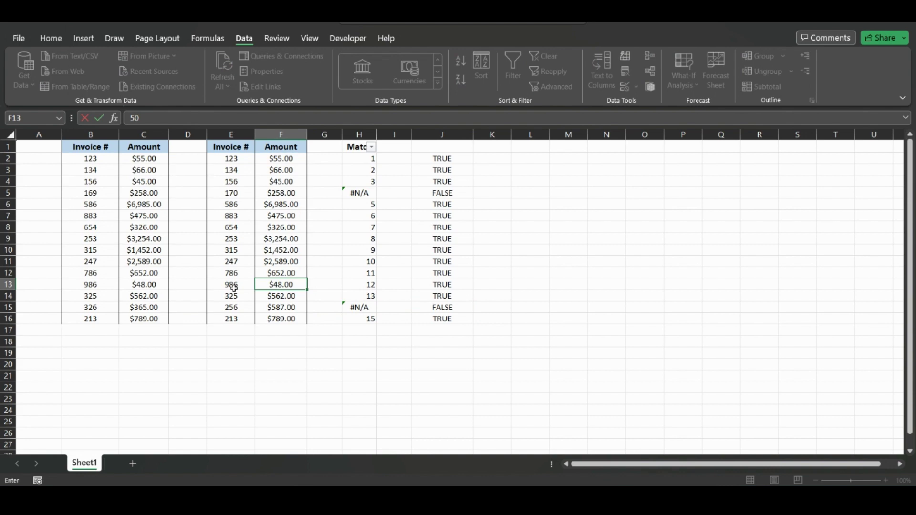
key("Return")
left_click(434, 283)
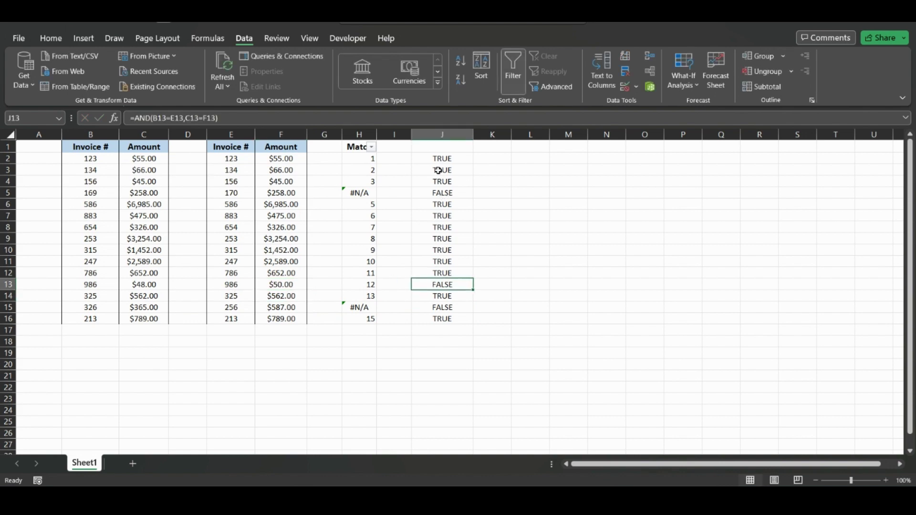
left_click(438, 147)
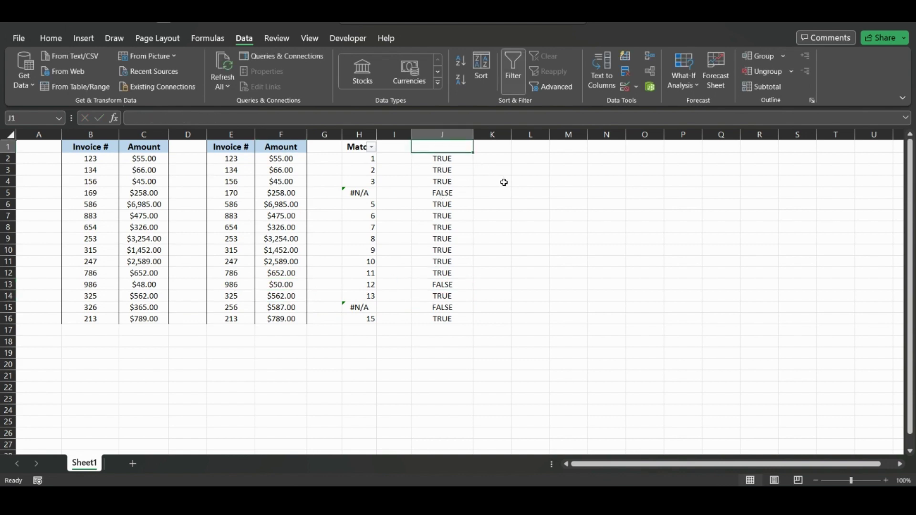
Head column J 'True/False' and move the filter onto that header
type("True/Fale")
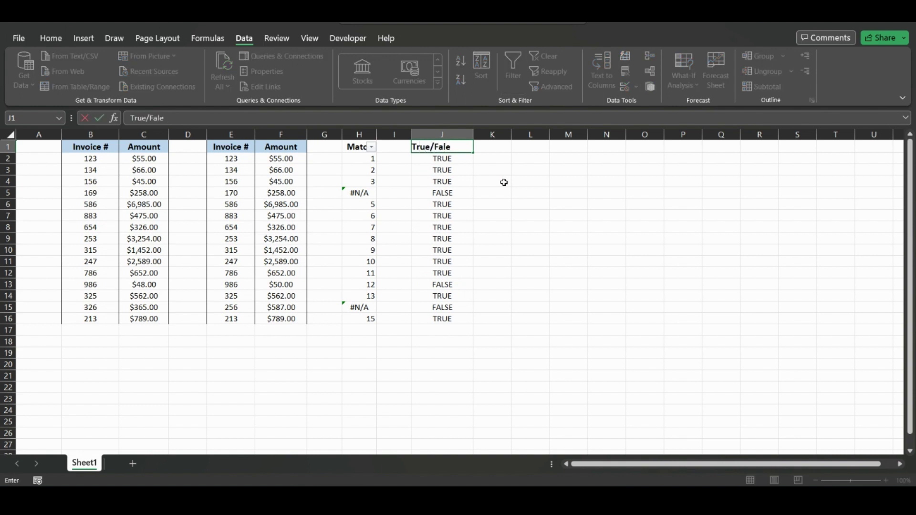
type("s")
key("Return")
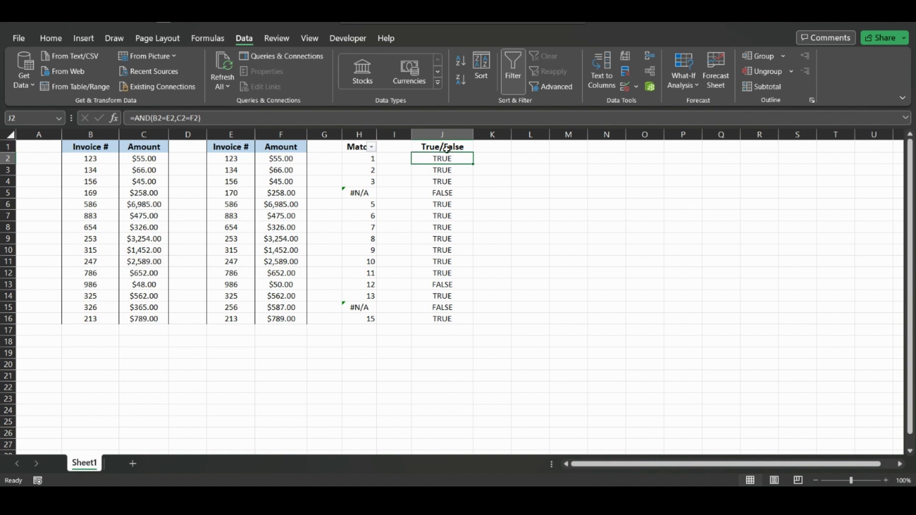
left_click_drag(447, 148, 363, 147)
left_click(517, 77)
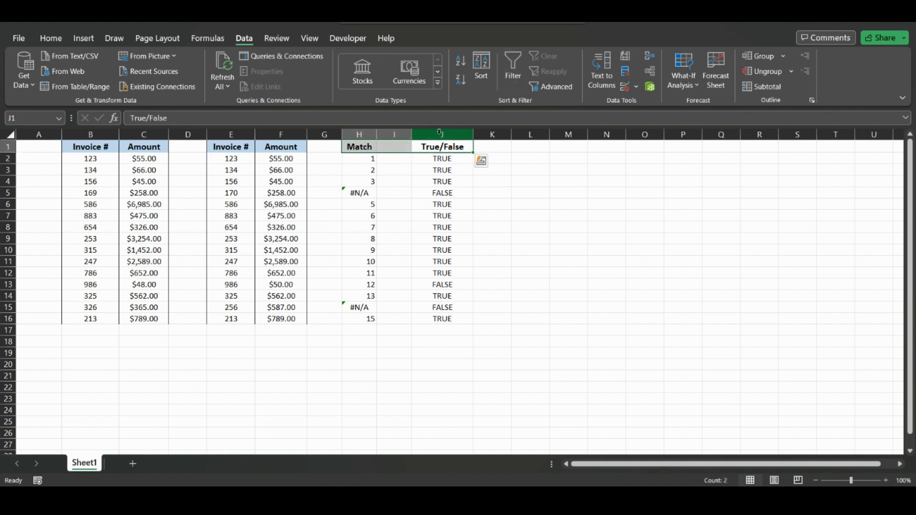
left_click(442, 147)
left_click(515, 76)
Show only FALSE rows in column J, then restore all rows and select J2:J16
left_click(467, 147)
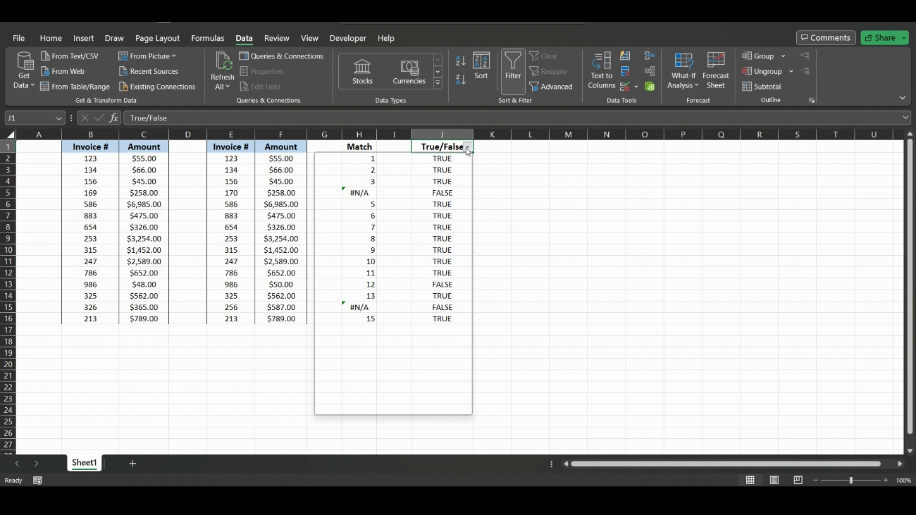
left_click(345, 289)
left_click(345, 297)
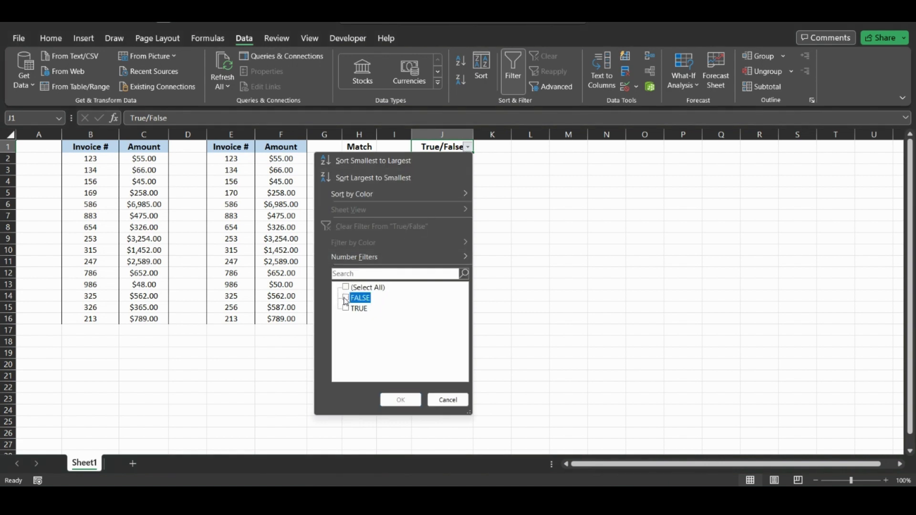
left_click(401, 399)
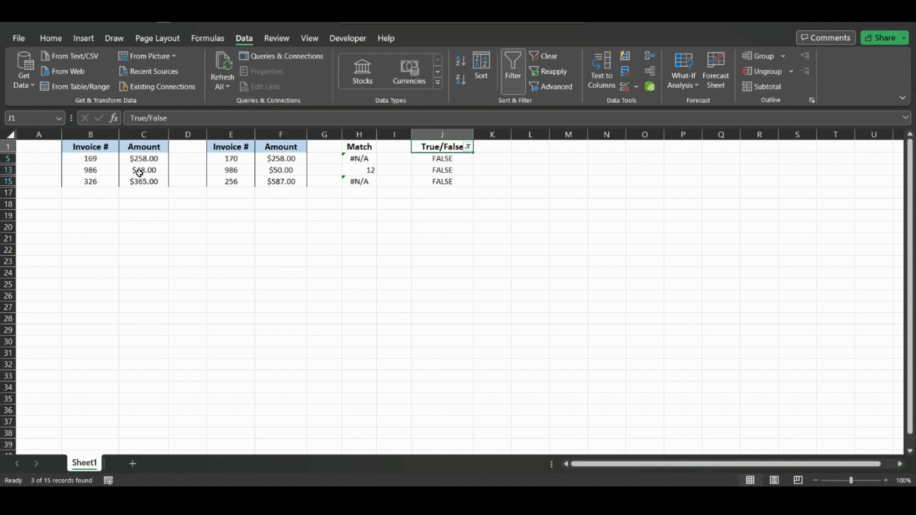
key("ctrl+z")
left_click_drag(441, 160, 439, 317)
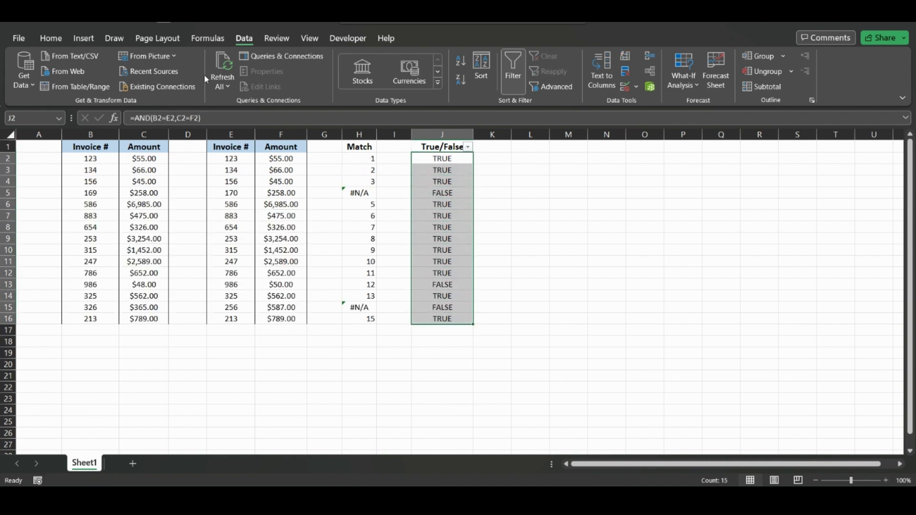
Add a Text that Contains 'FALSE' rule to J2:J16 with Light Red Fill and Dark Red Text
left_click(51, 38)
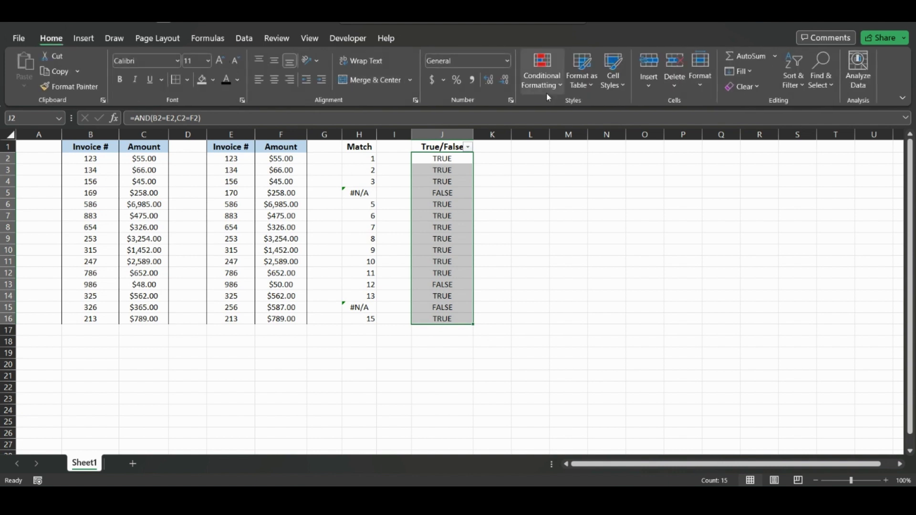
left_click(547, 89)
mouse_move(558, 111)
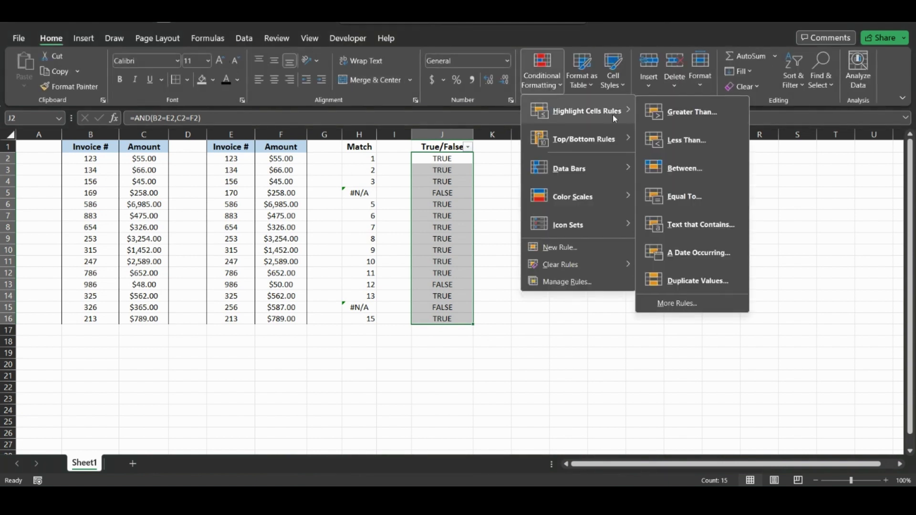
left_click(702, 238)
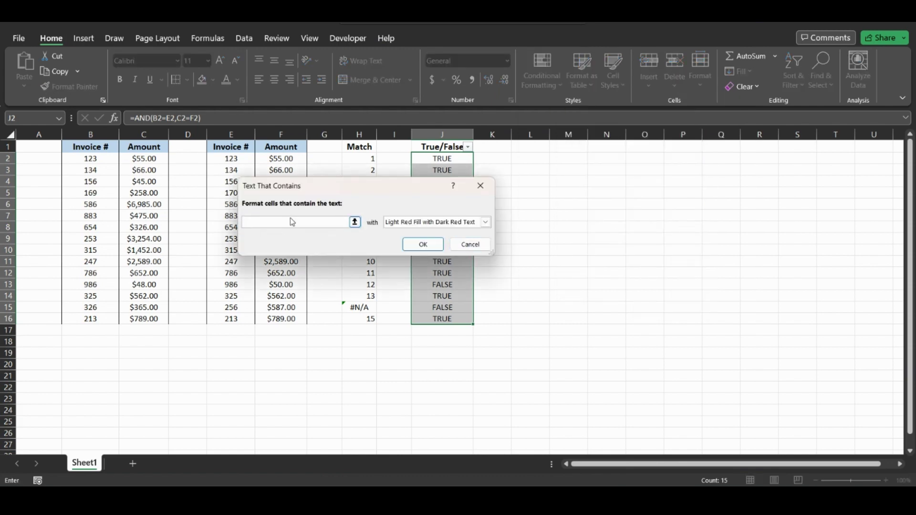
type("FALSE")
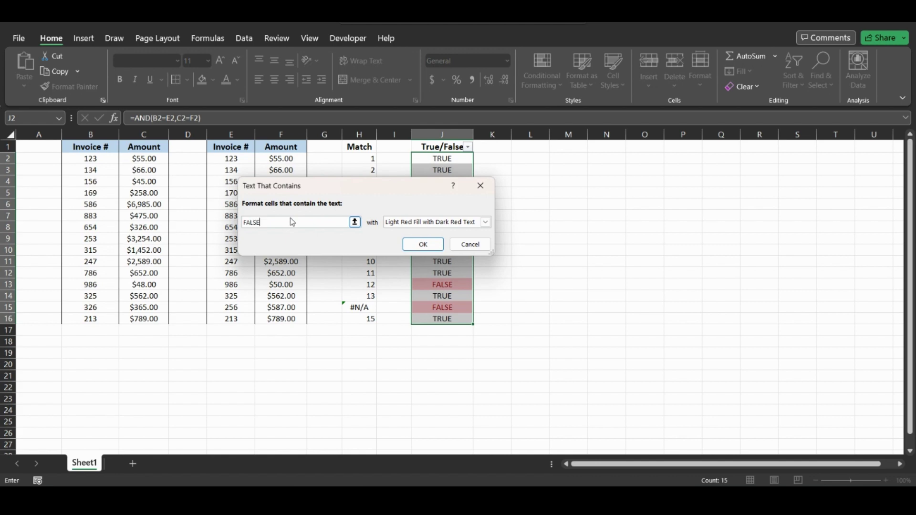
left_click_drag(334, 188, 607, 221)
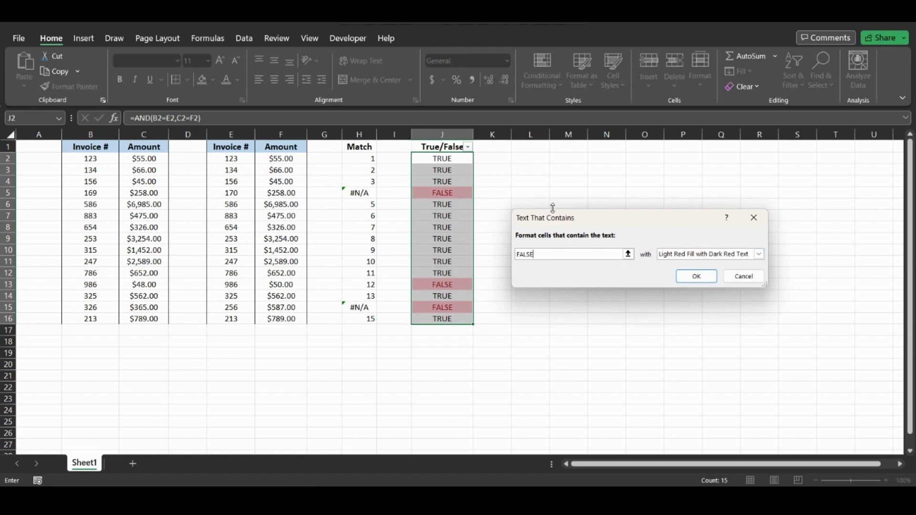
left_click(697, 276)
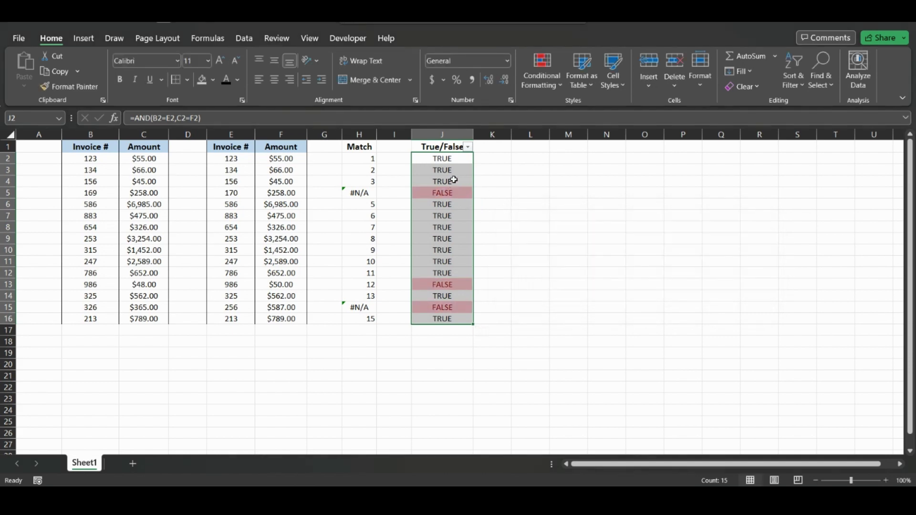
left_click(448, 158)
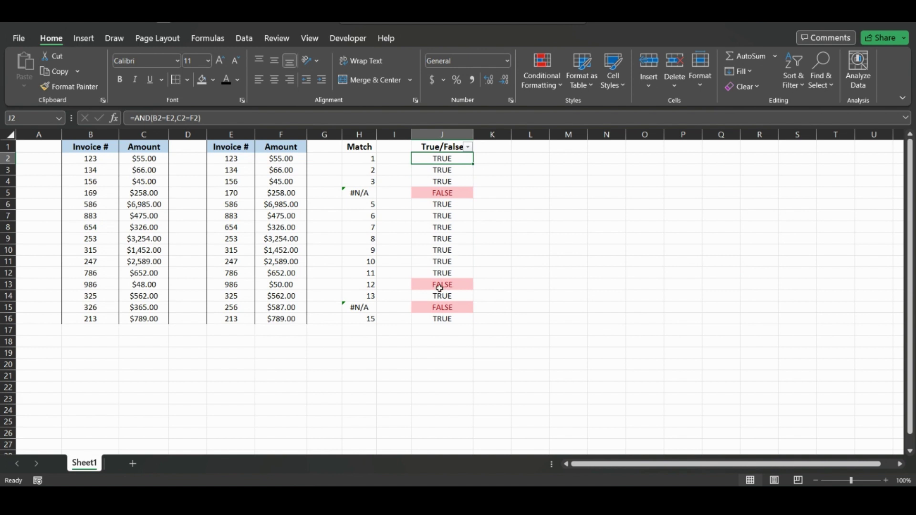